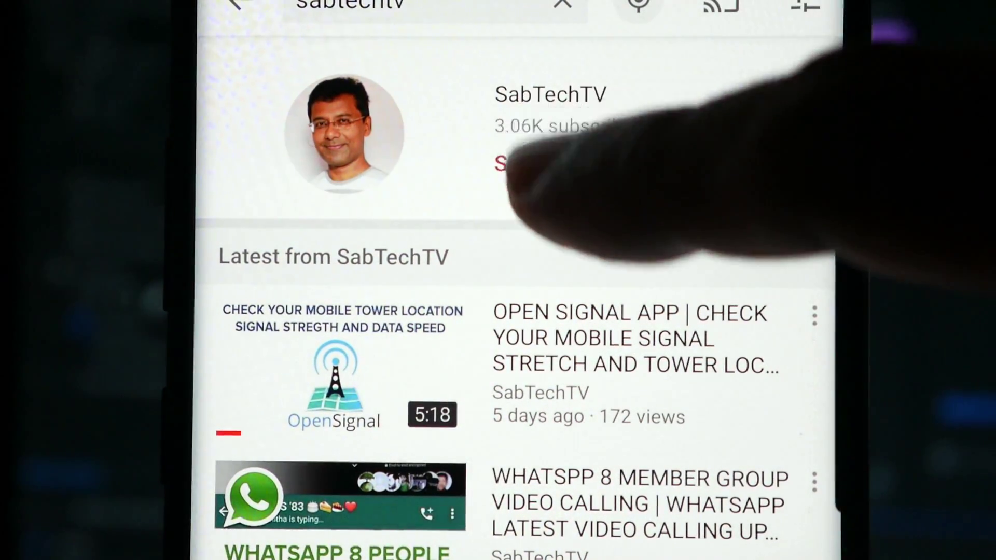
Step: Subscribe to the SabTechTV channel and set its notification bell to All
left_click(519, 164)
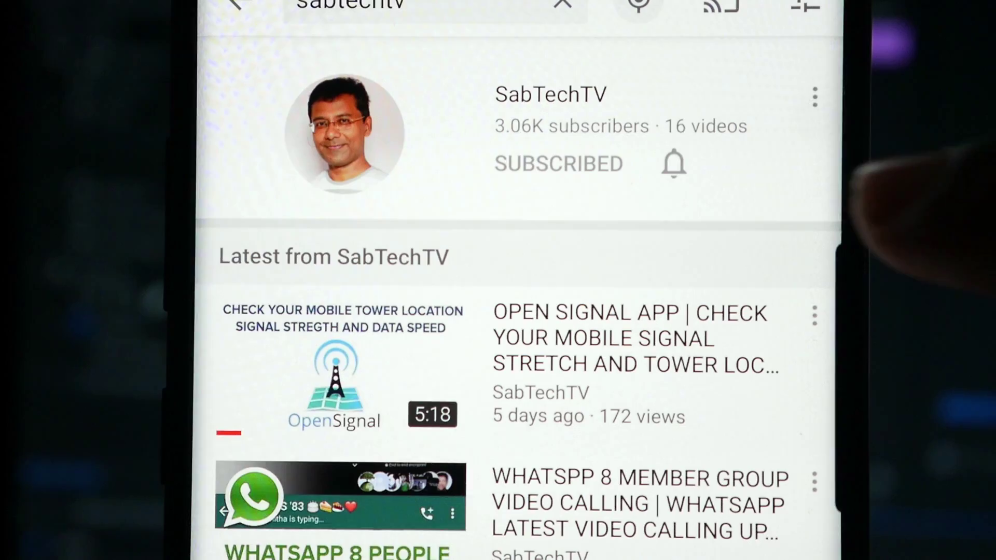
left_click(674, 164)
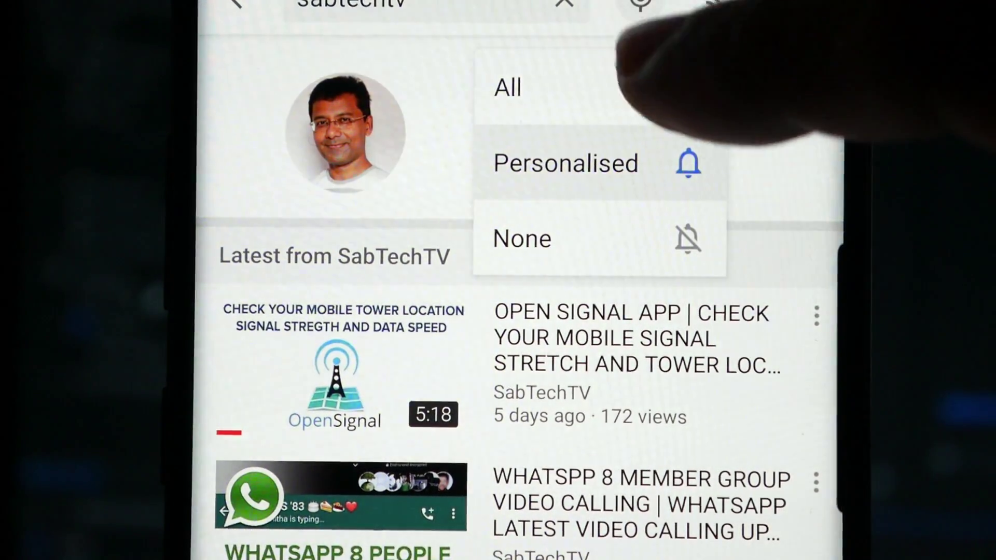
left_click(670, 88)
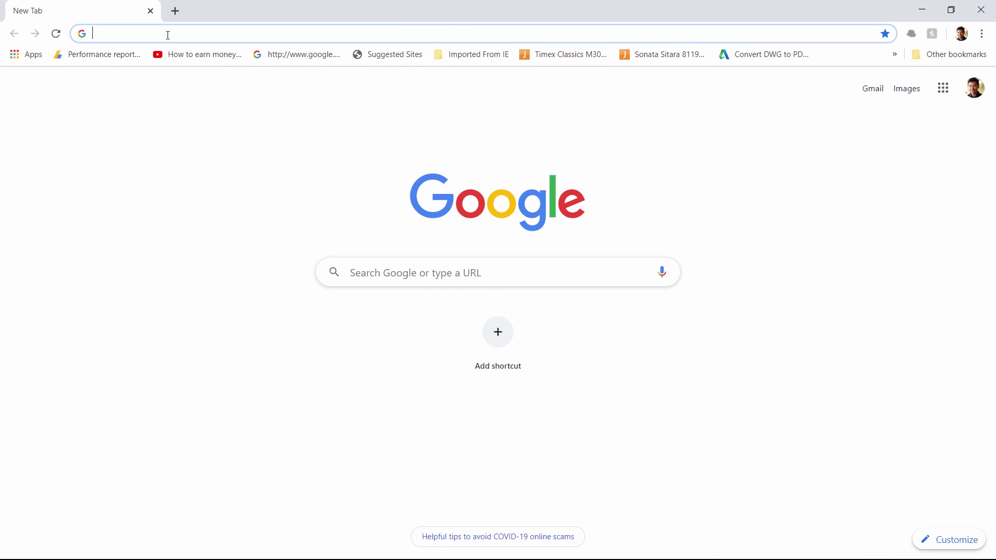
Step: Search Google for 'whatsapp for web' and open the WhatsApp Web site
type("whatsapp")
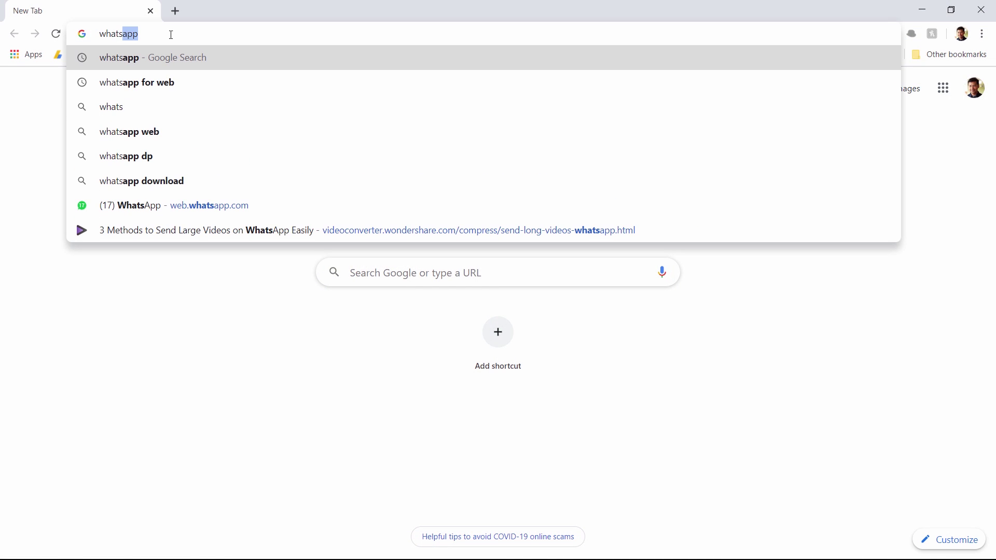
left_click(189, 84)
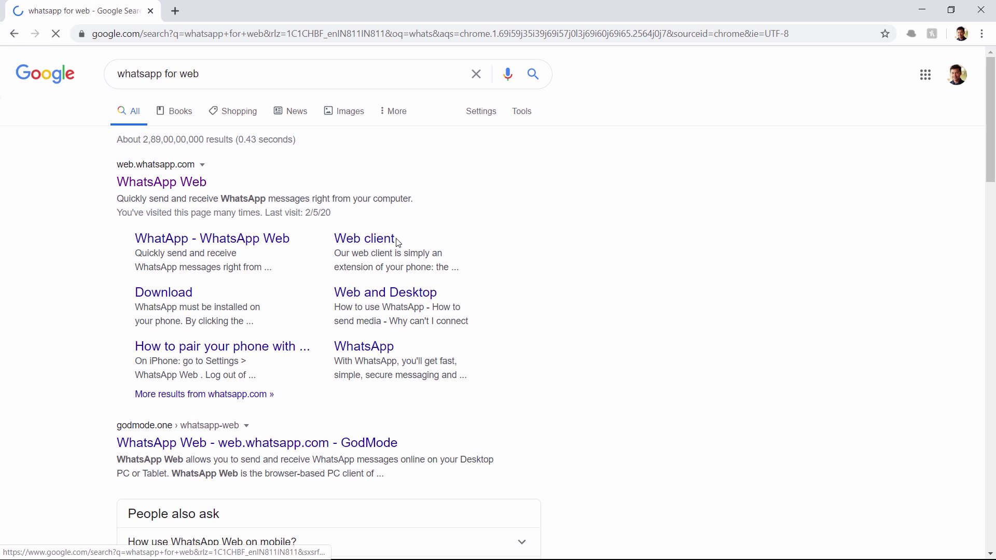
left_click(197, 188)
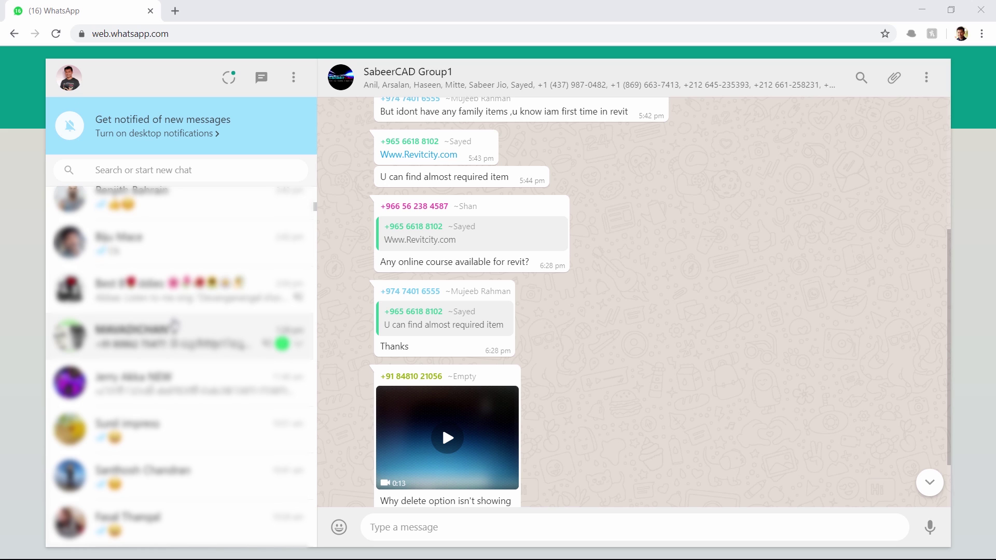
Step: Search the chat list for the contact's name and open the matching one-to-one conversation
scroll(174, 324, "down", 3)
scroll(174, 324, "up", 2)
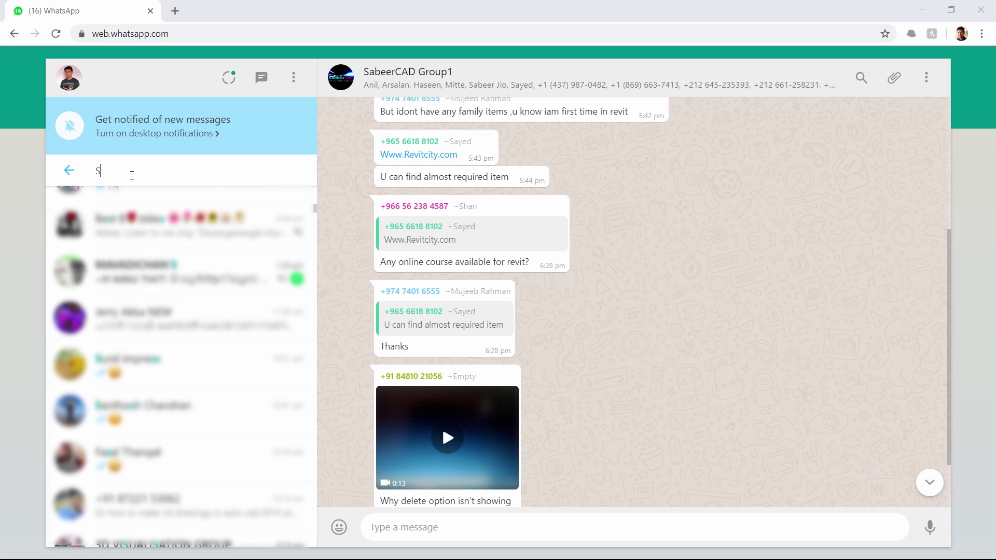
type("ABEER JIO")
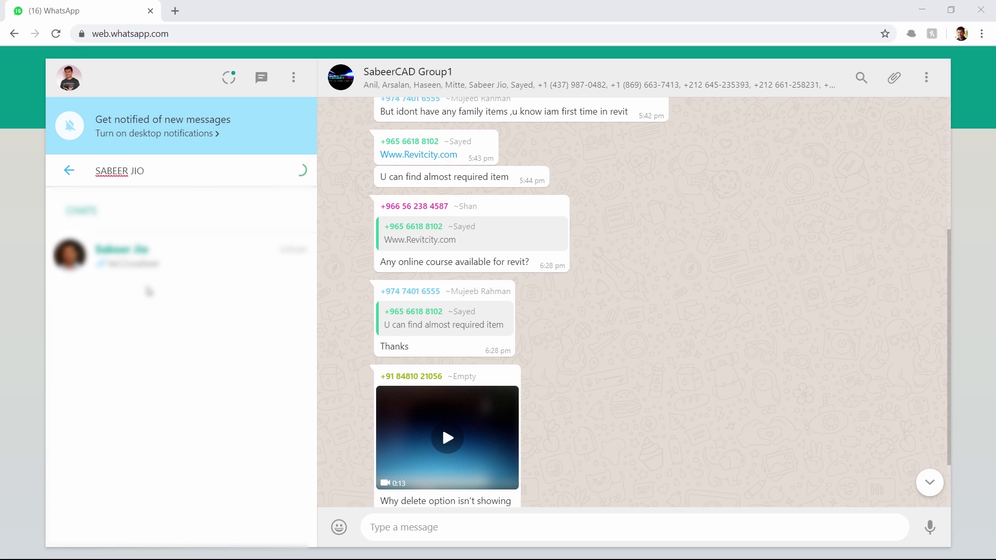
key("Return")
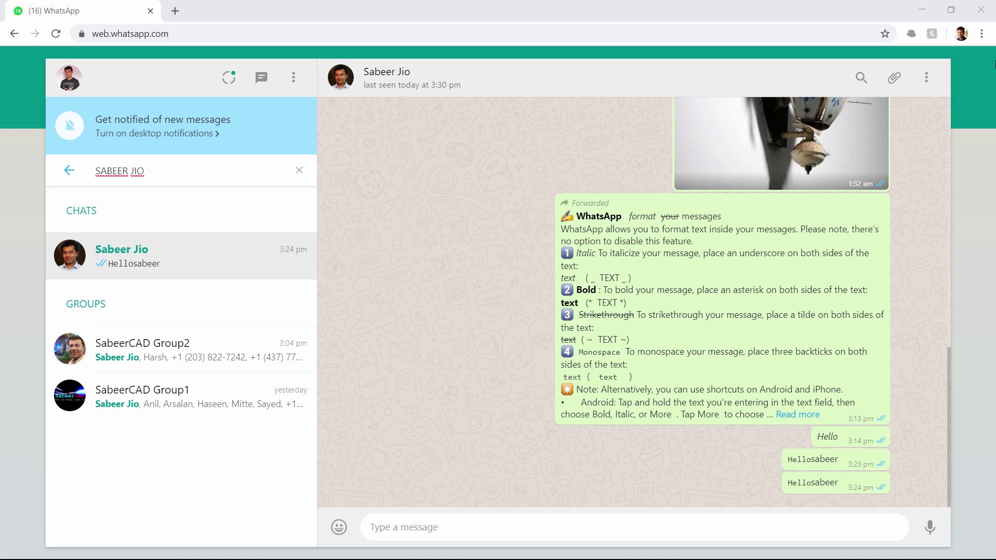
Step: Attach the Birds1.jpg photo from Photos & Videos to the chat
left_click(893, 83)
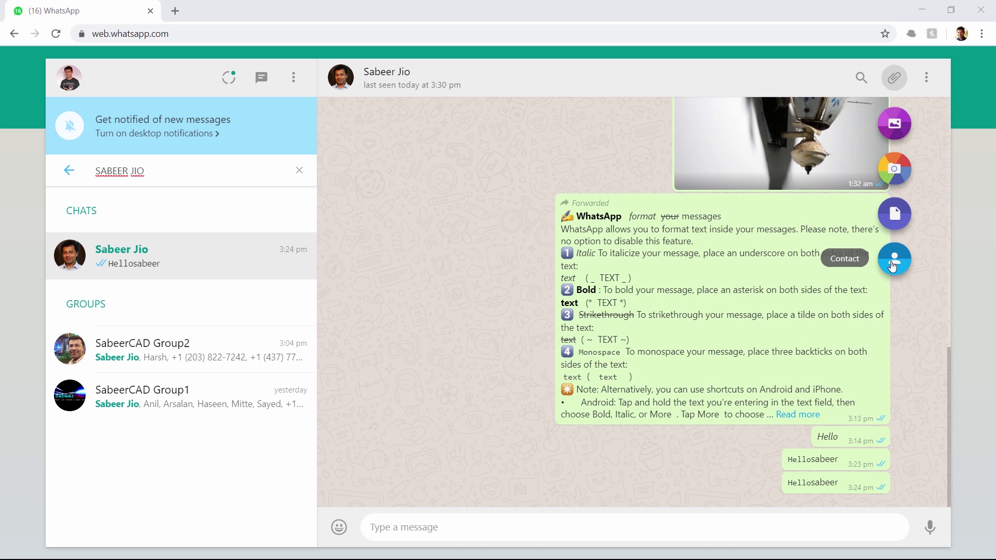
left_click(886, 124)
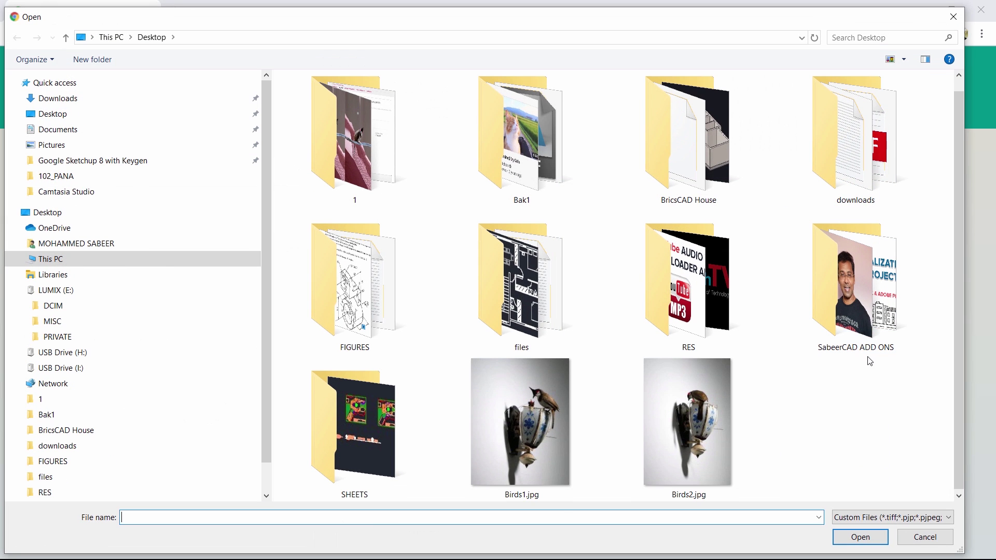
left_click(558, 449)
left_click(860, 538)
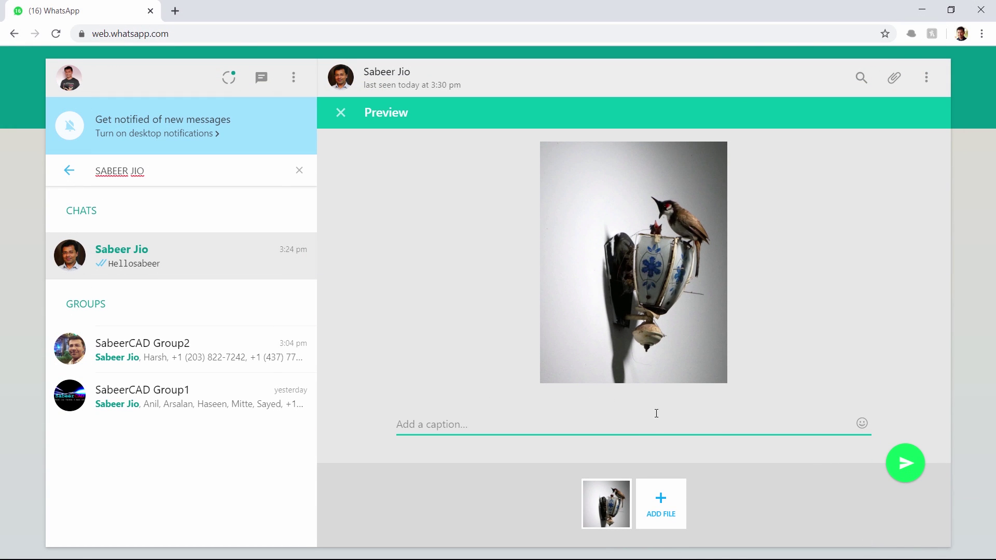
Step: Add a 😊👍 emoji caption to the photo and send it
left_click(862, 424)
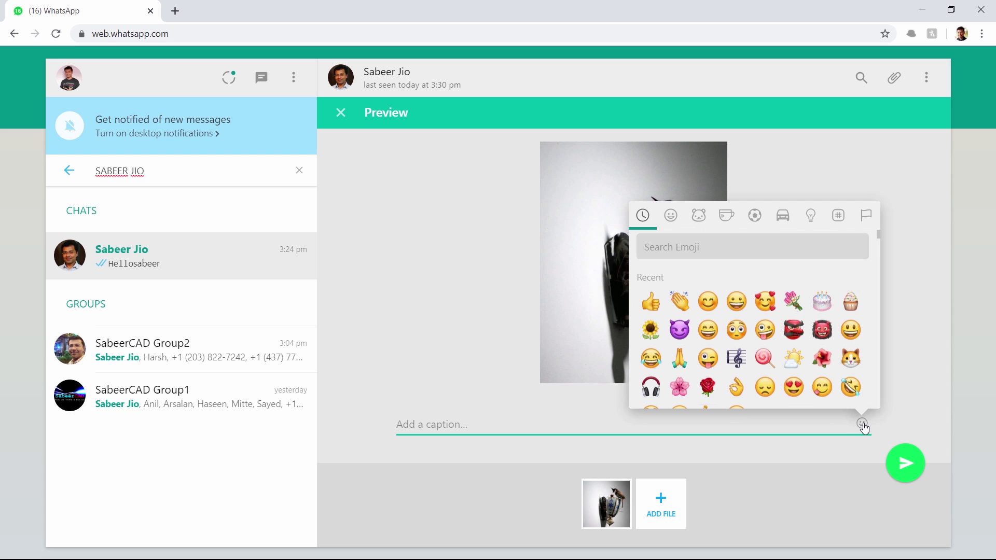
scroll(721, 336, "down", 3)
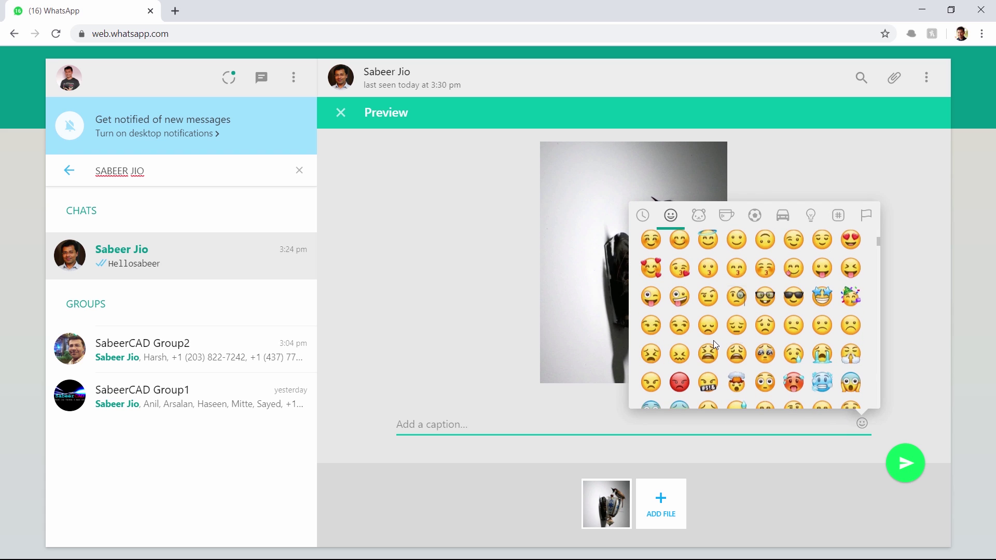
scroll(715, 341, "up", 2)
scroll(713, 341, "up", 2)
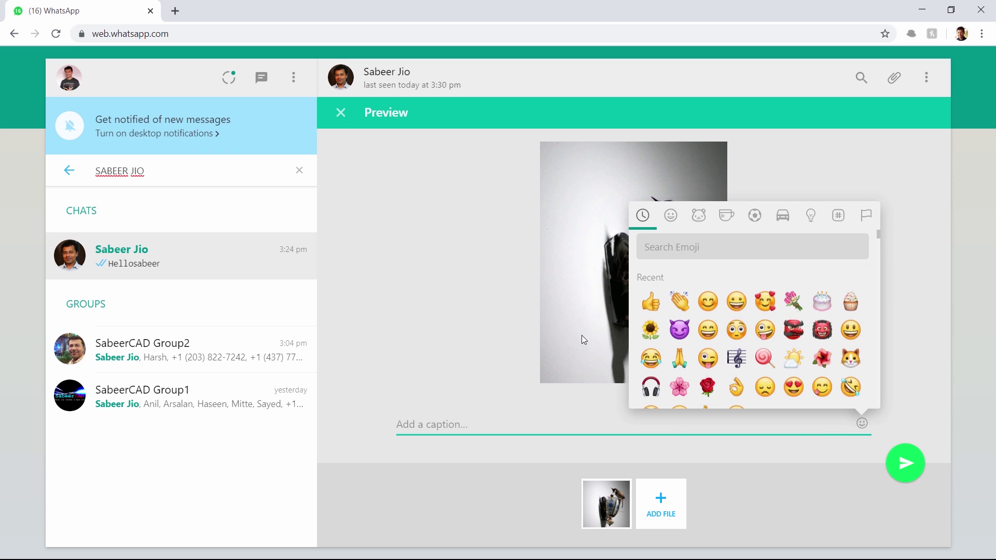
left_click(709, 303)
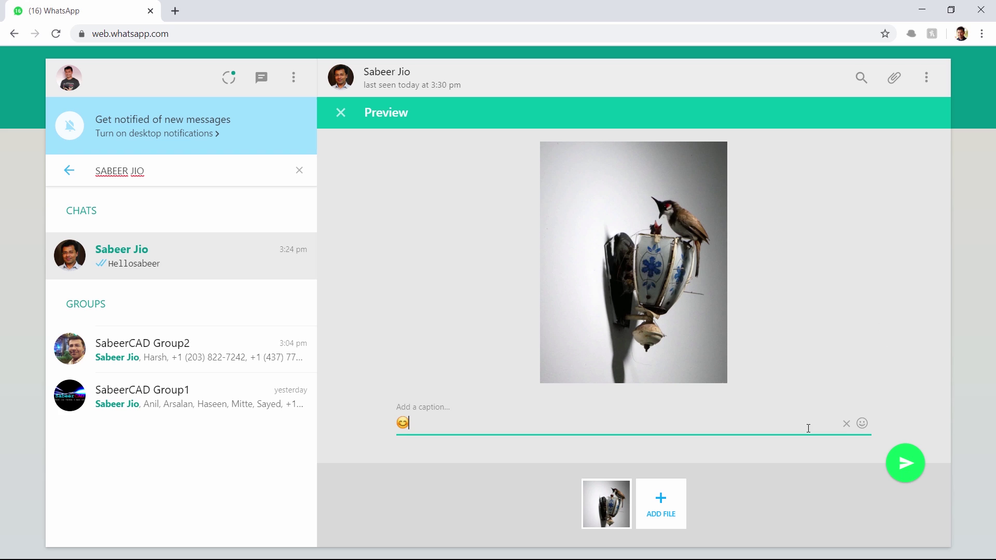
left_click(863, 424)
left_click(656, 313)
left_click(908, 467)
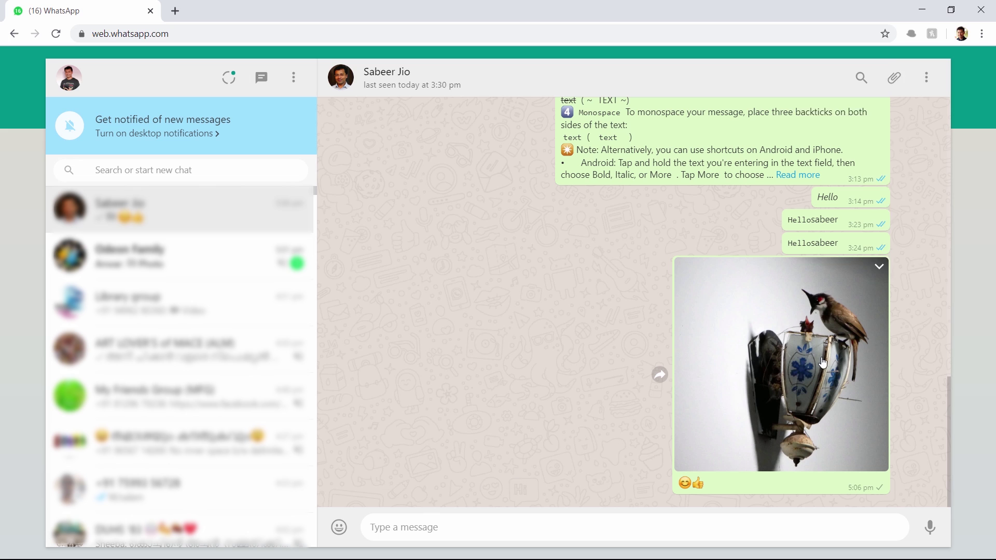
Step: Try the Camera attachment option and dismiss Chrome's camera permission prompt without allowing it
left_click(894, 78)
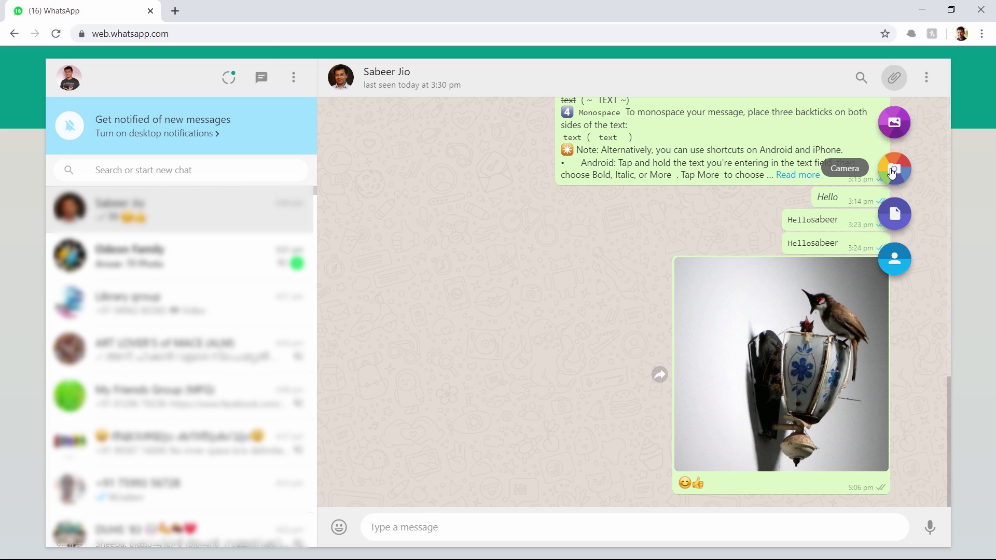
left_click(893, 174)
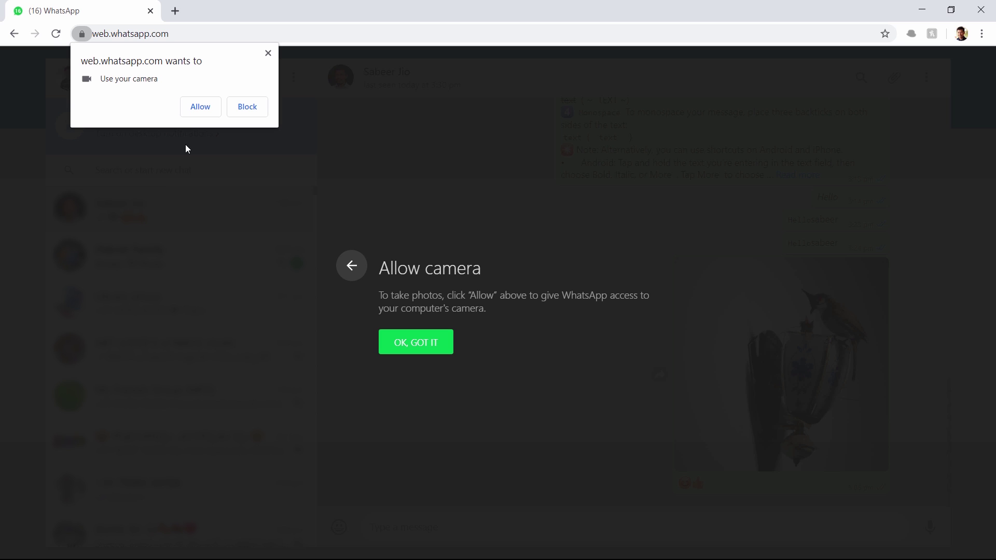
left_click(268, 53)
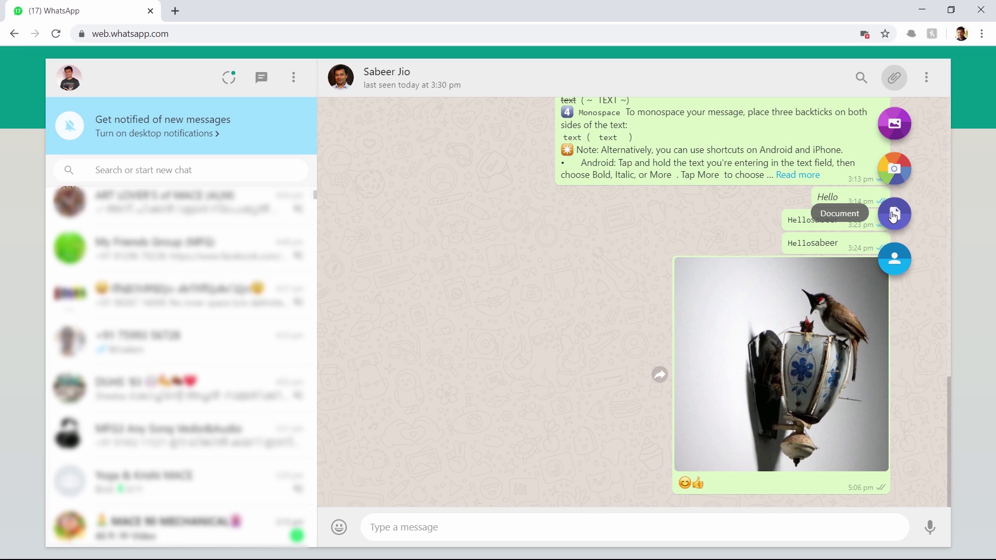
Step: Attach SINO1.dwg from the Desktop files folder as a document and send it
left_click(893, 217)
scroll(803, 286, "down", 3)
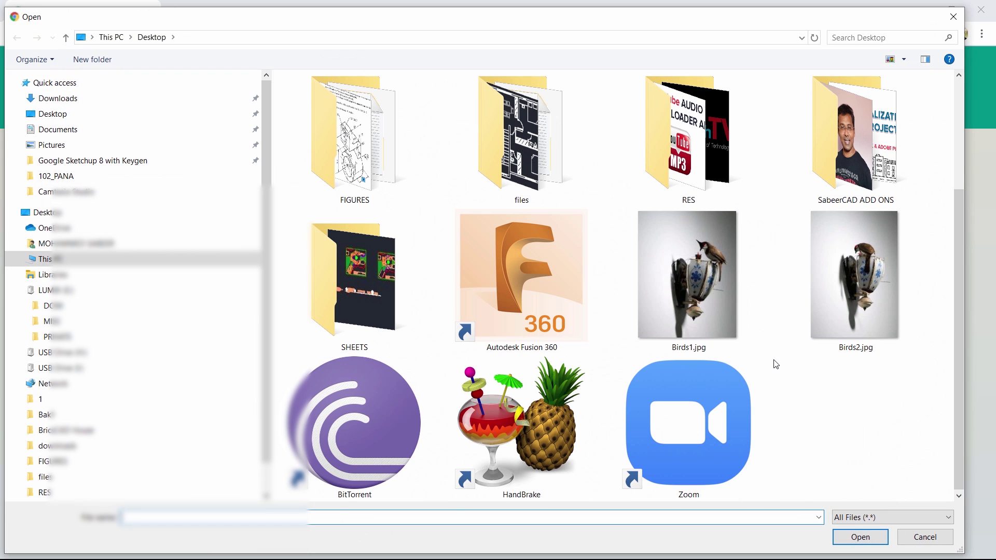
scroll(717, 366, "up", 3)
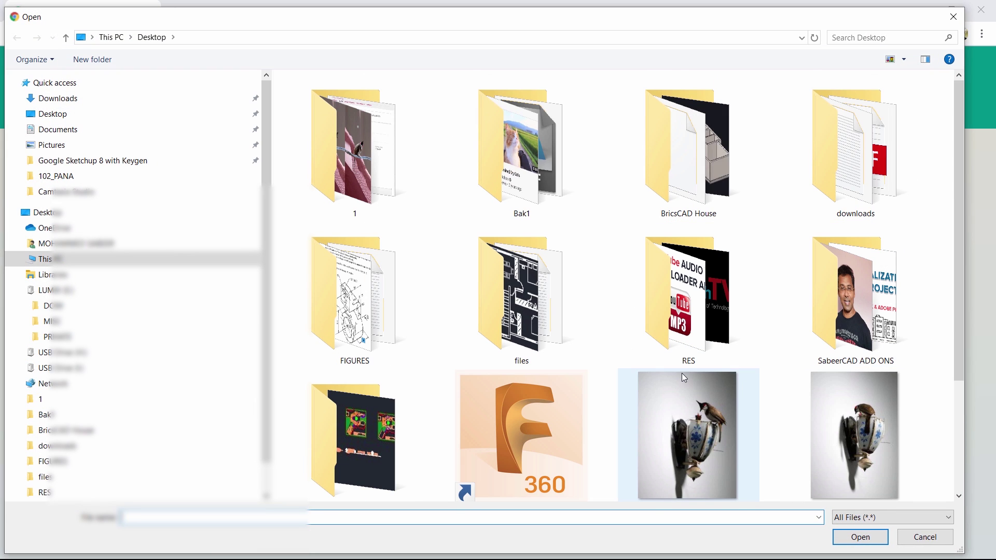
double_click(548, 347)
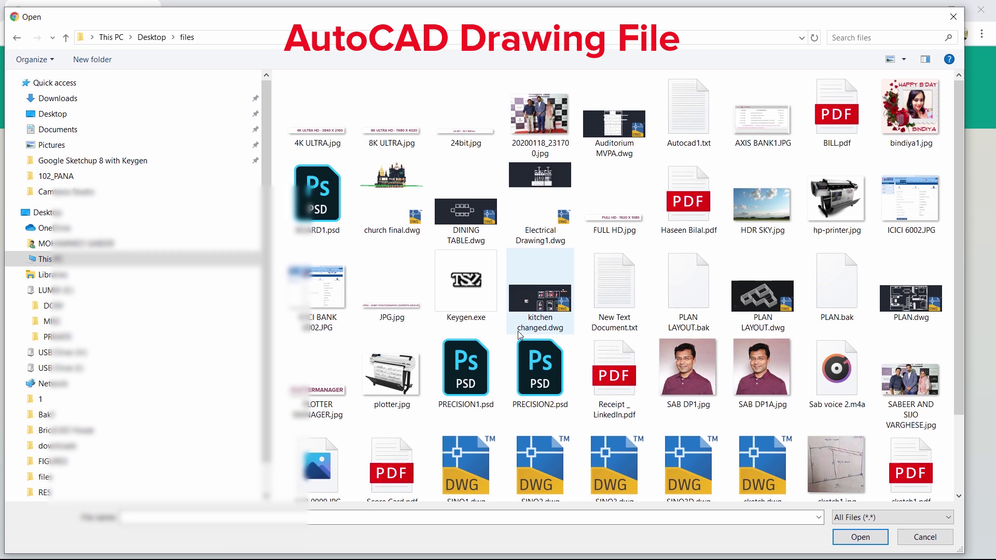
scroll(688, 311, "down", 3)
left_click(466, 395)
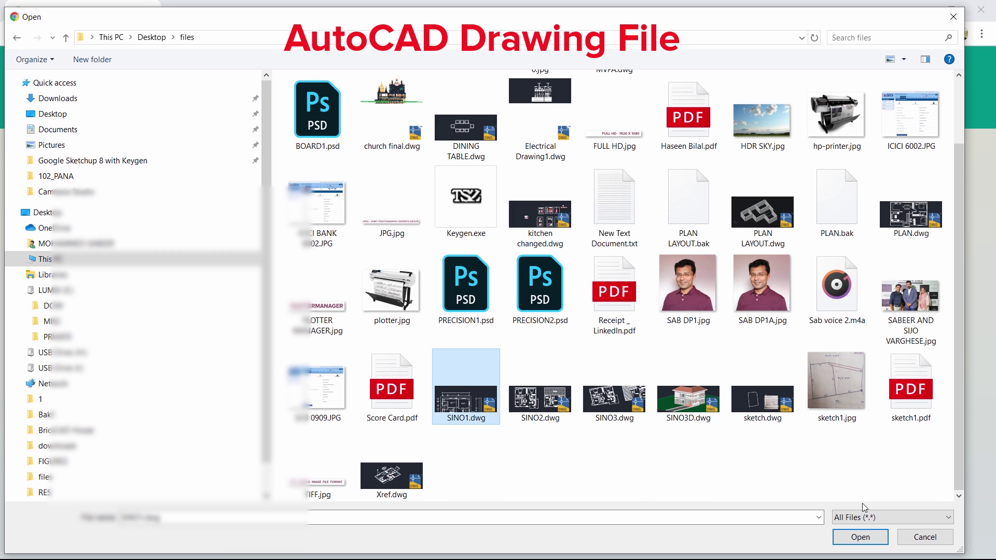
left_click(859, 537)
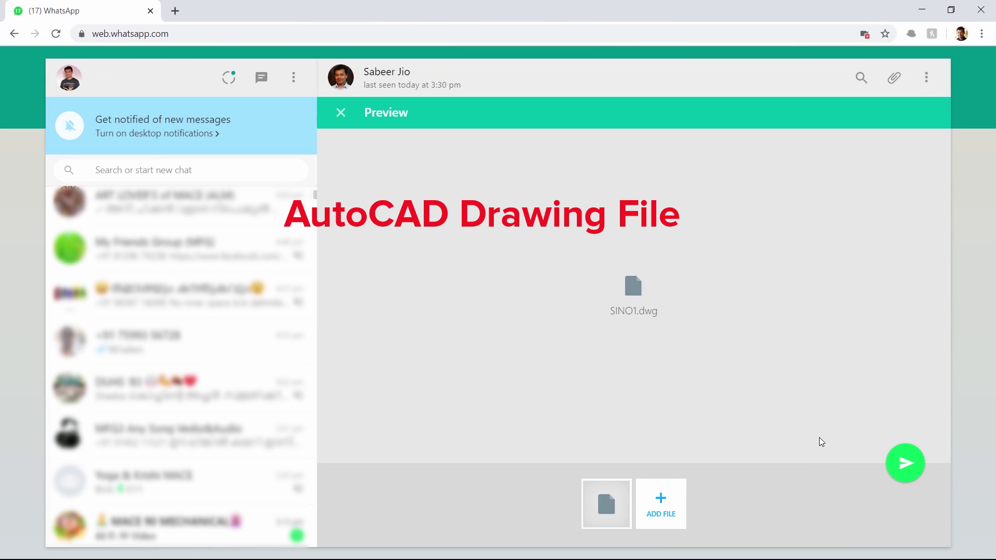
left_click(901, 468)
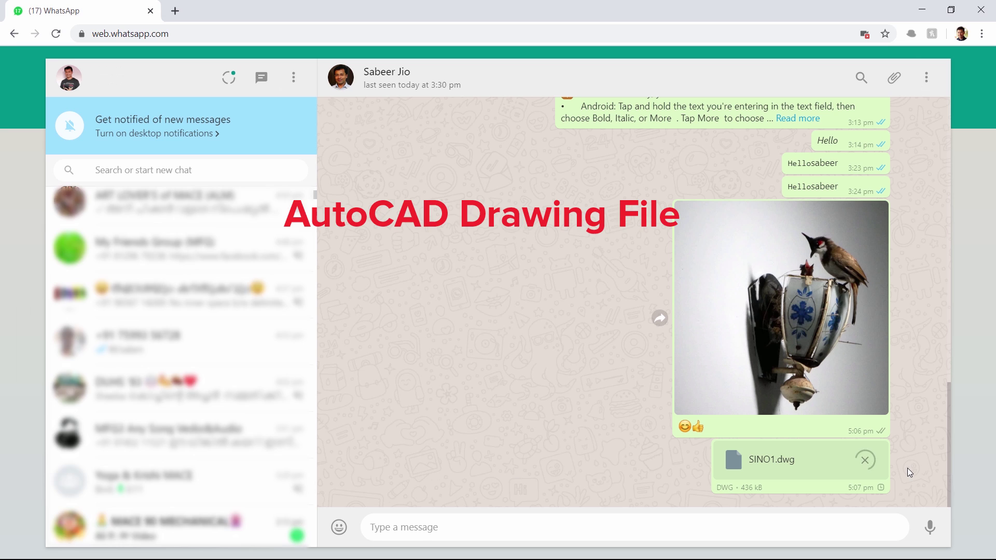
Step: Pick a contact from the attachment contact list and send its card to the chat
left_click(894, 77)
left_click(891, 260)
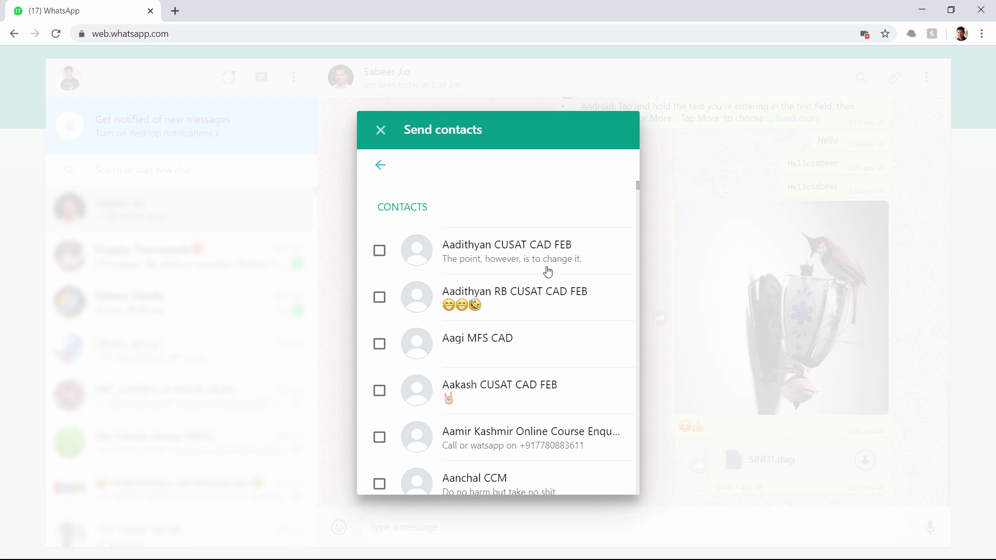
scroll(507, 342, "down", 10)
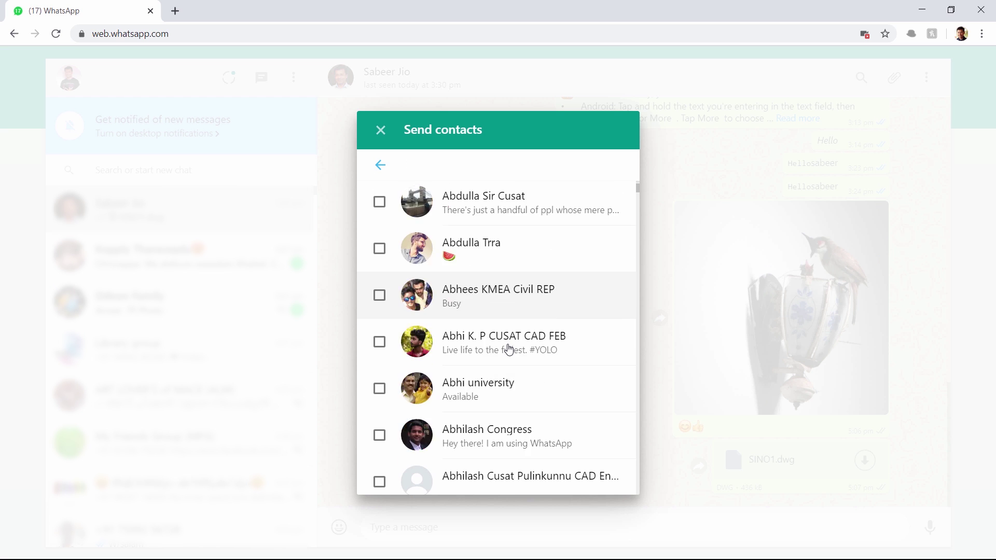
scroll(509, 350, "down", 4)
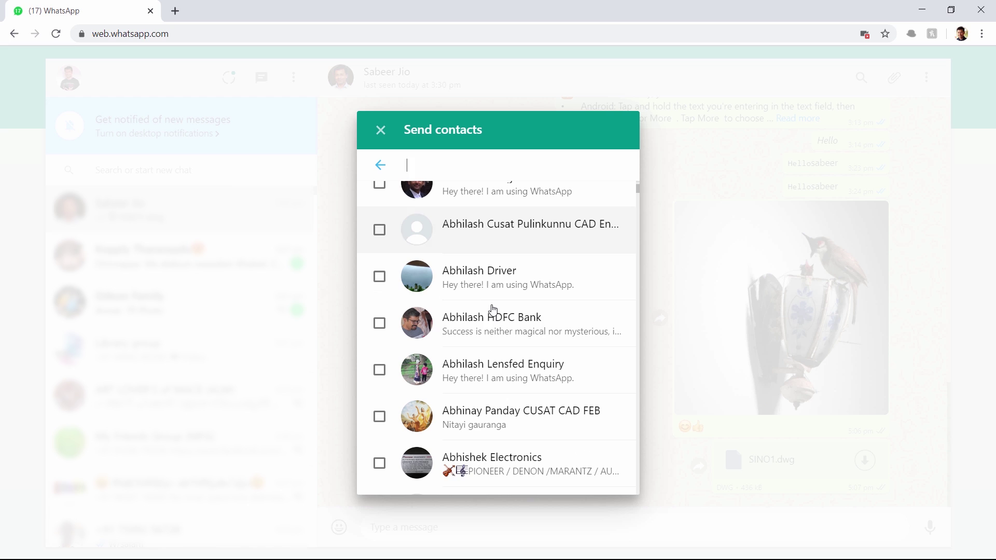
left_click(515, 294)
left_click(598, 456)
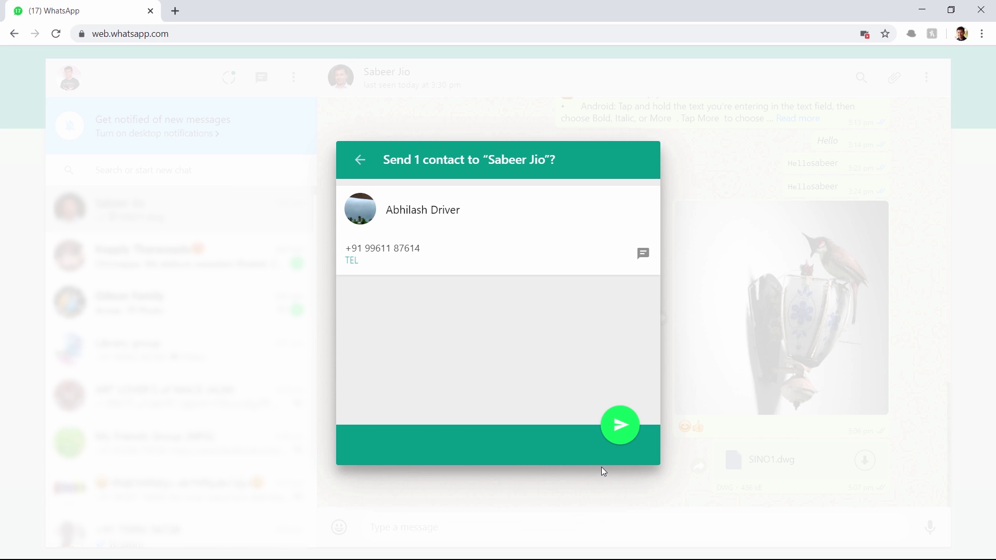
left_click(624, 422)
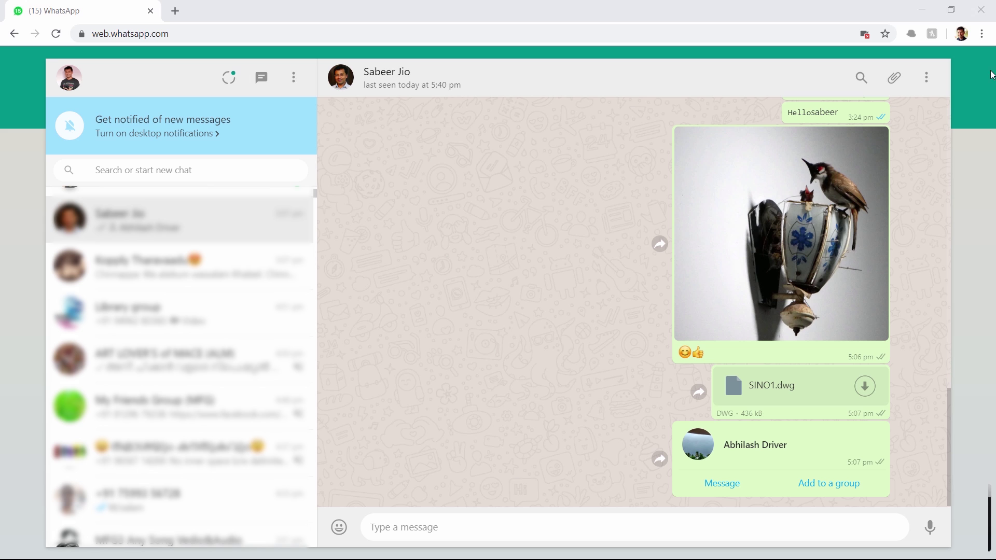
Step: Uncover the desktop and drag the 35-second, 16.5 MB MP4 video into the chat to send
left_click(951, 10)
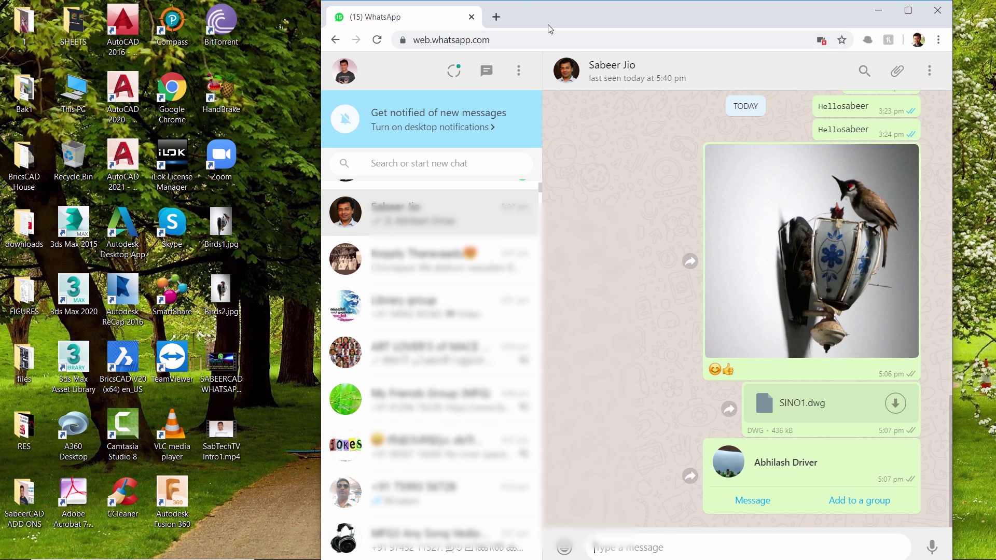
left_click_drag(550, 29, 589, 26)
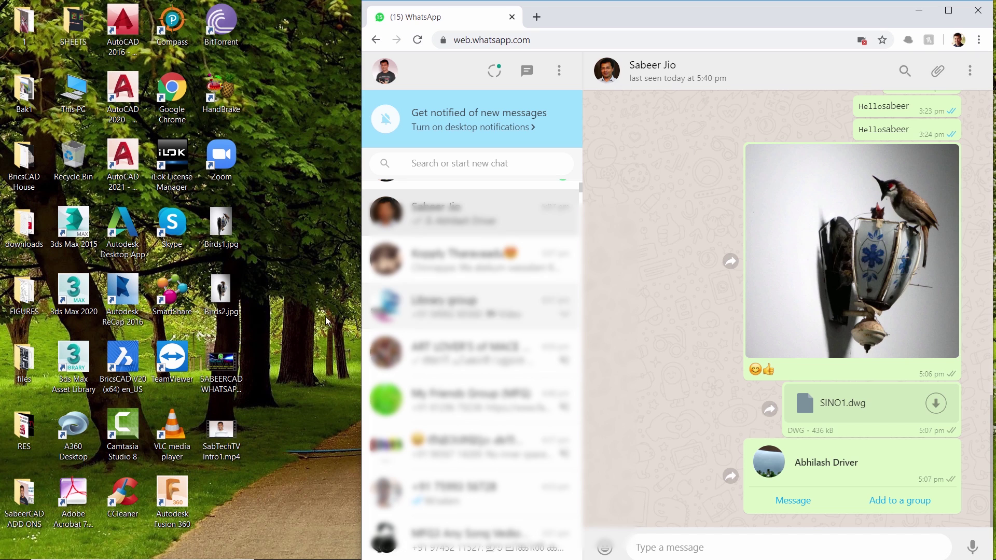
left_click(219, 370)
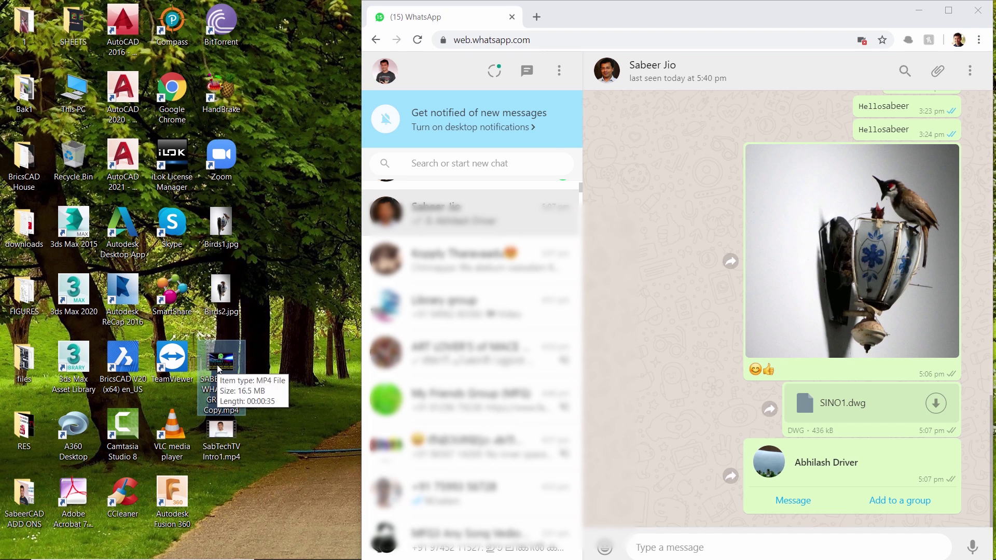
left_click_drag(219, 369, 704, 433)
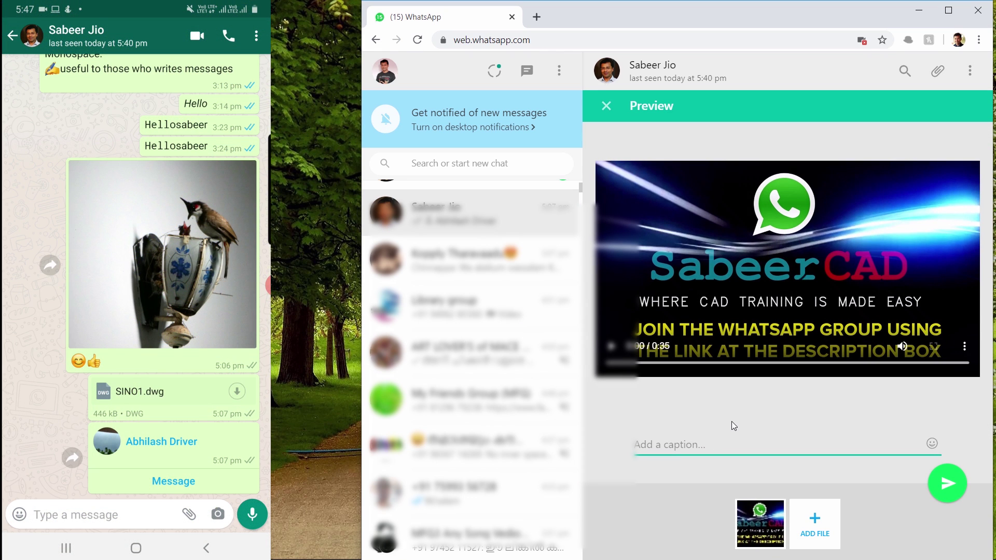
left_click(947, 483)
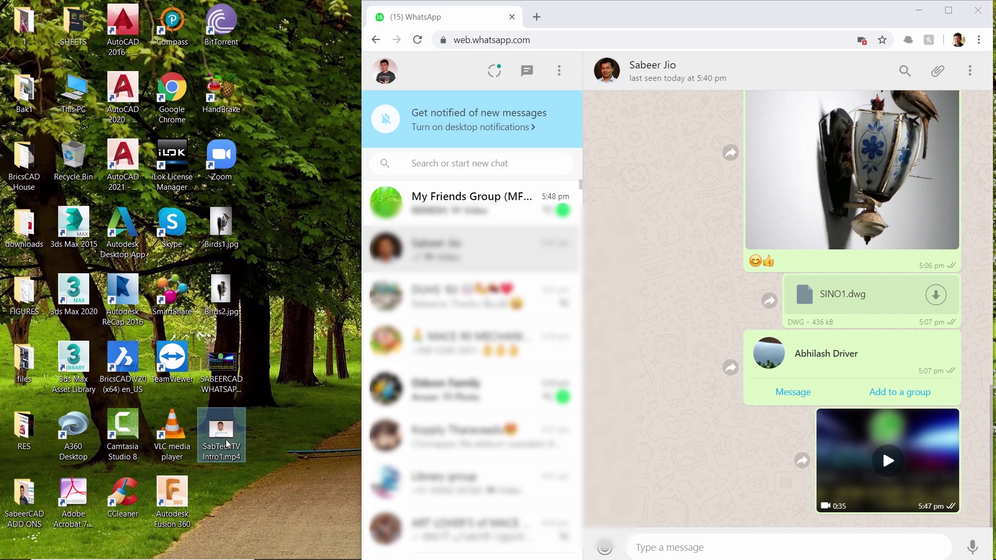
Step: Drag SabTechTV Intro1.mp4 into the chat, hit the 64 MB limit, then open My Drive in a new tab
left_click_drag(227, 443, 727, 417)
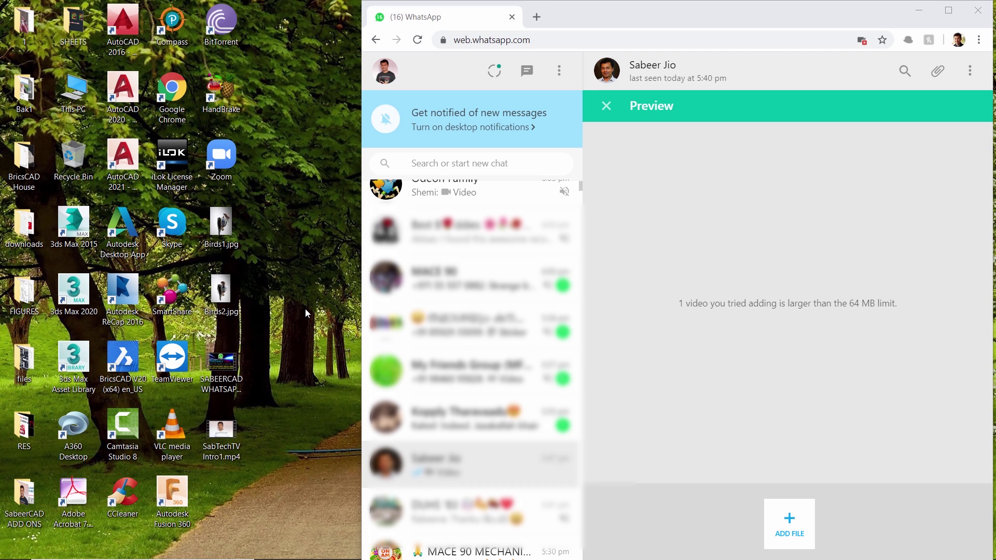
left_click(536, 16)
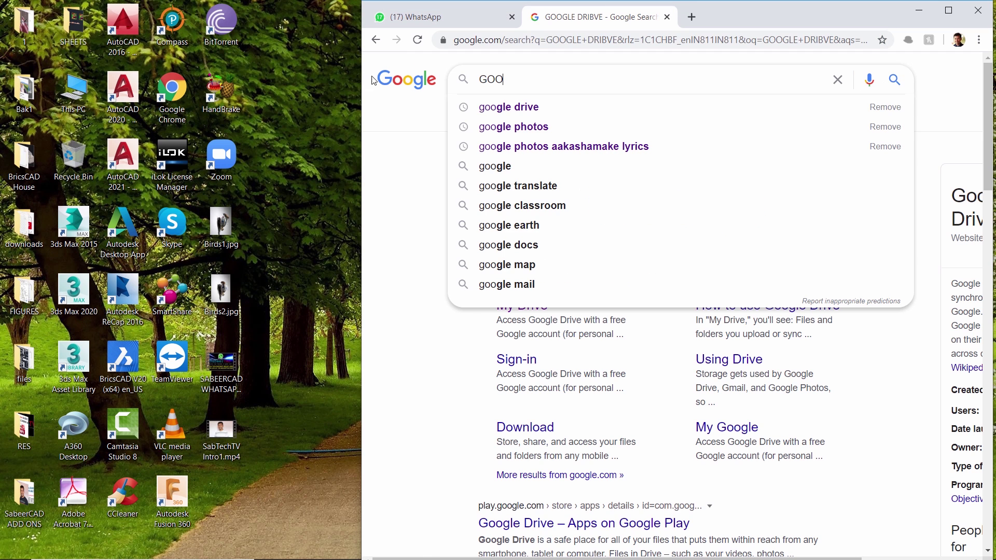
left_click(530, 105)
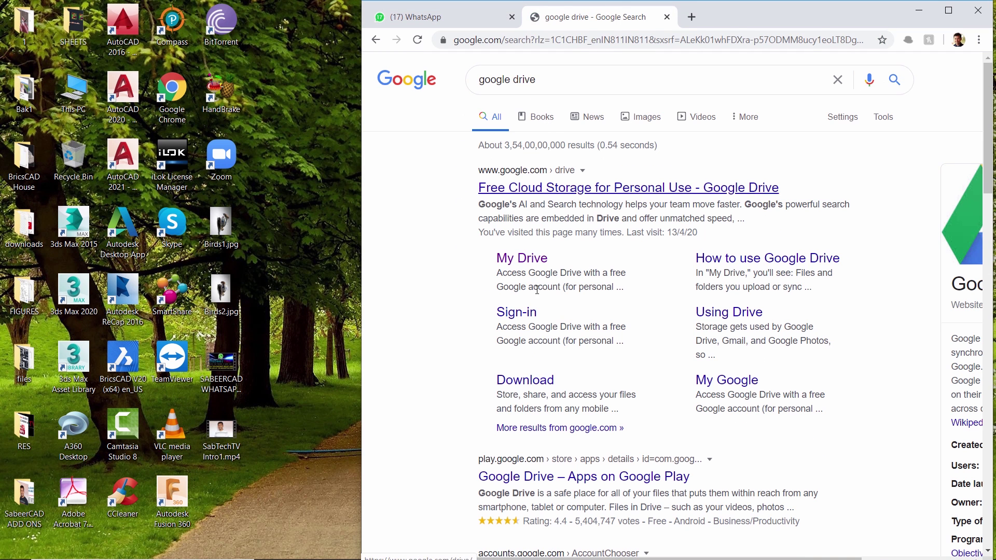
left_click(530, 260)
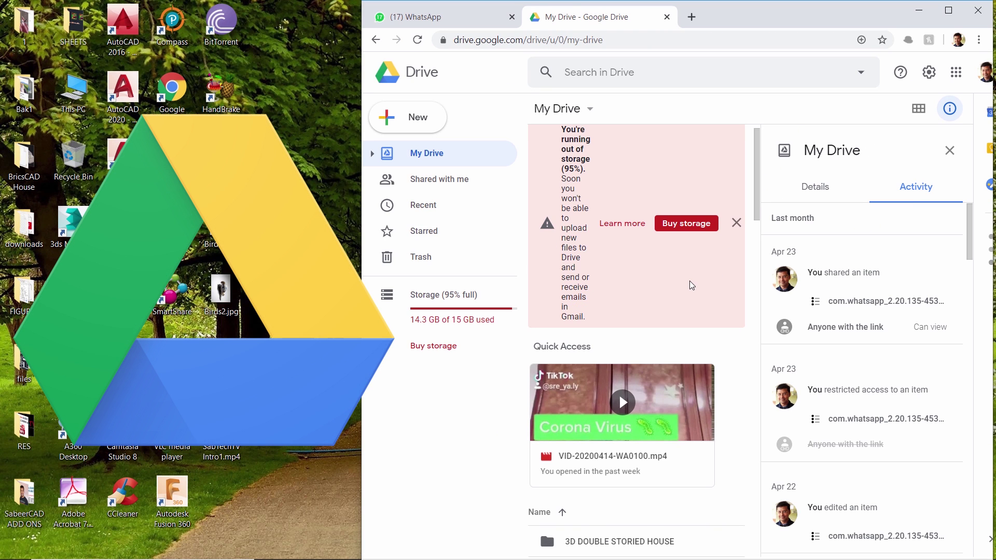
Step: Upload SabTechTV Intro1.mp4 into My Drive by dragging it in
scroll(693, 296, "down", 5)
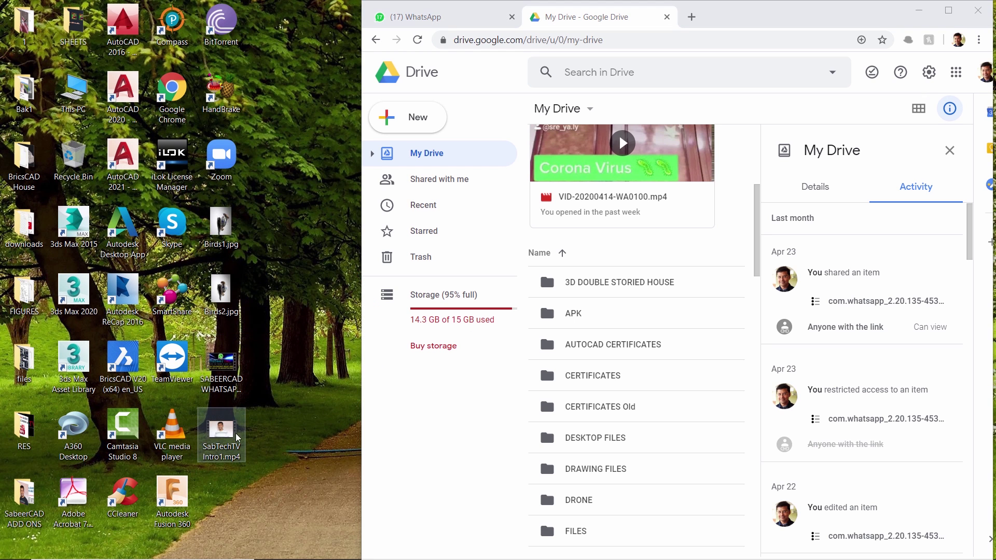
left_click_drag(234, 434, 573, 529)
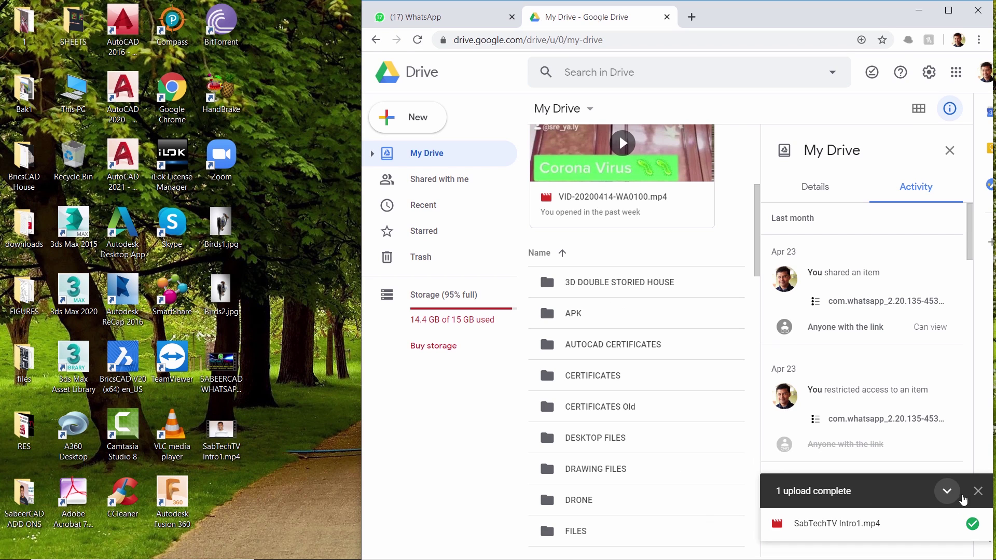
left_click(977, 492)
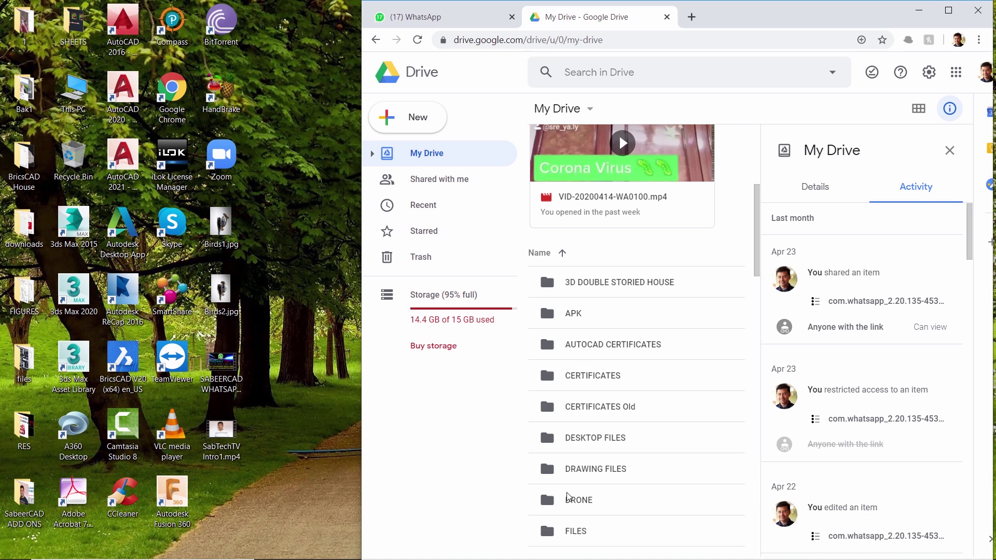
Step: In the FILES folder, turn on a shareable link for SabTechTV Intro1.mp4
double_click(584, 531)
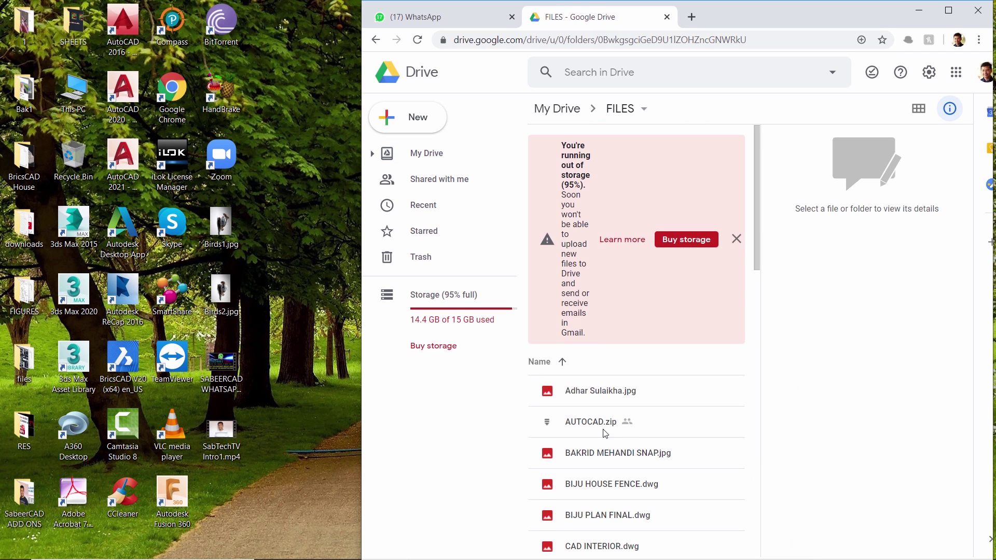
scroll(602, 433, "down", 10)
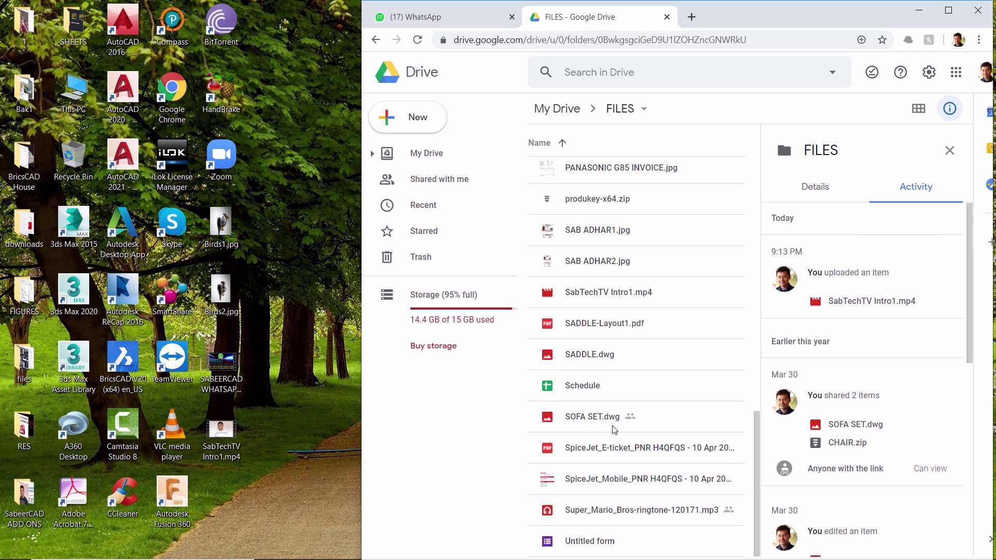
right_click(603, 293)
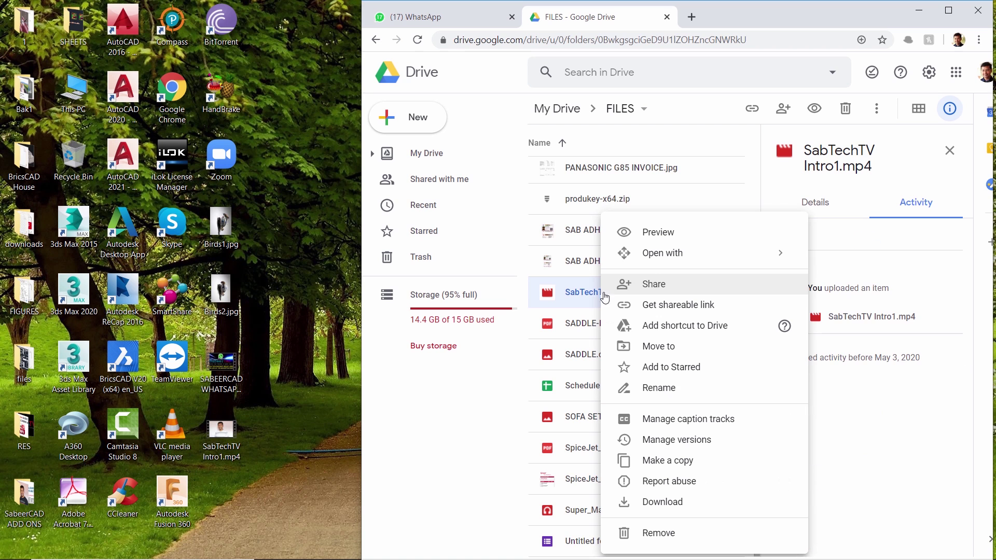
left_click(648, 314)
Step: Paste the Drive link into the WhatsApp message box and send it
left_click(440, 19)
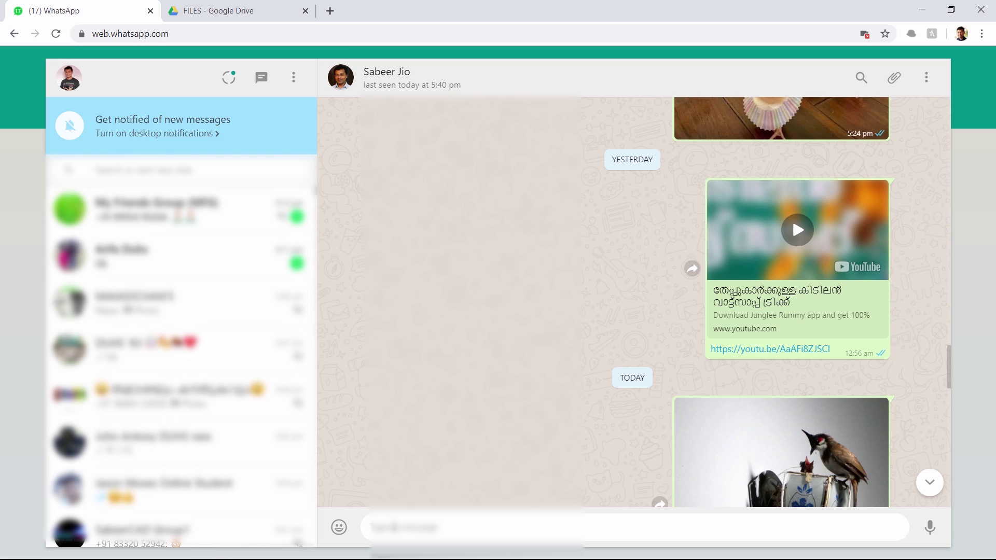
right_click(391, 516)
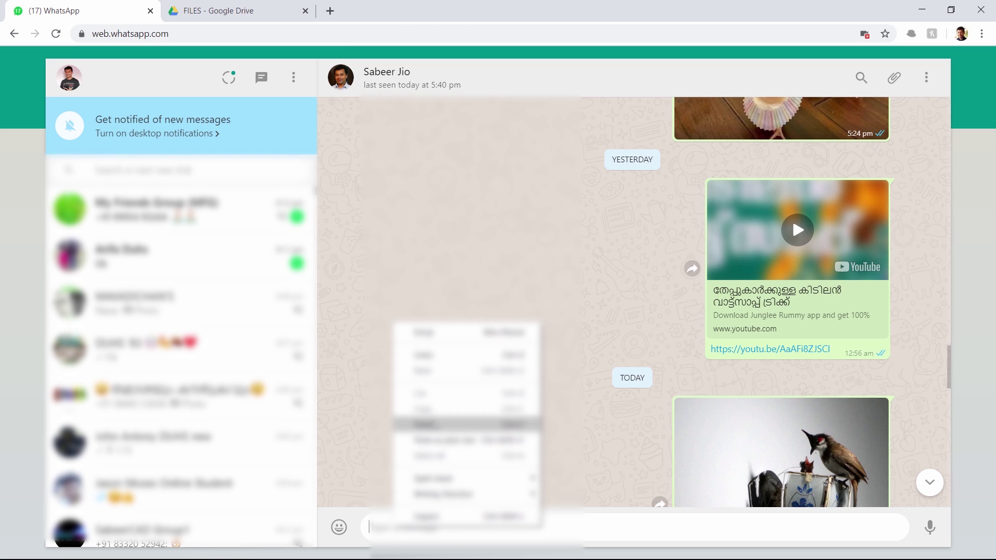
left_click(425, 422)
key("Return")
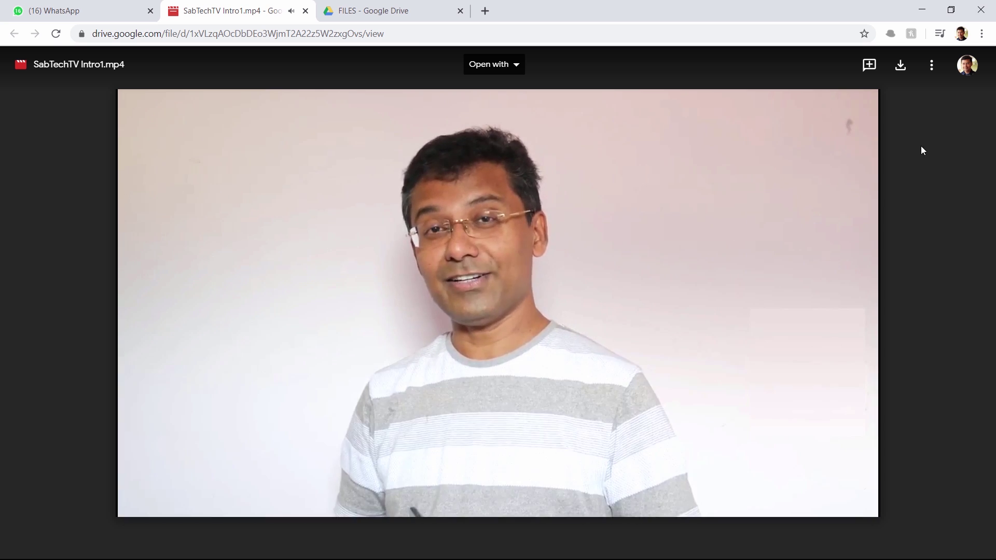
Step: Watch SabTechTV Intro1.mp4 in Google Drive from the shared link, then return to WhatsApp
mouse_move(175, 511)
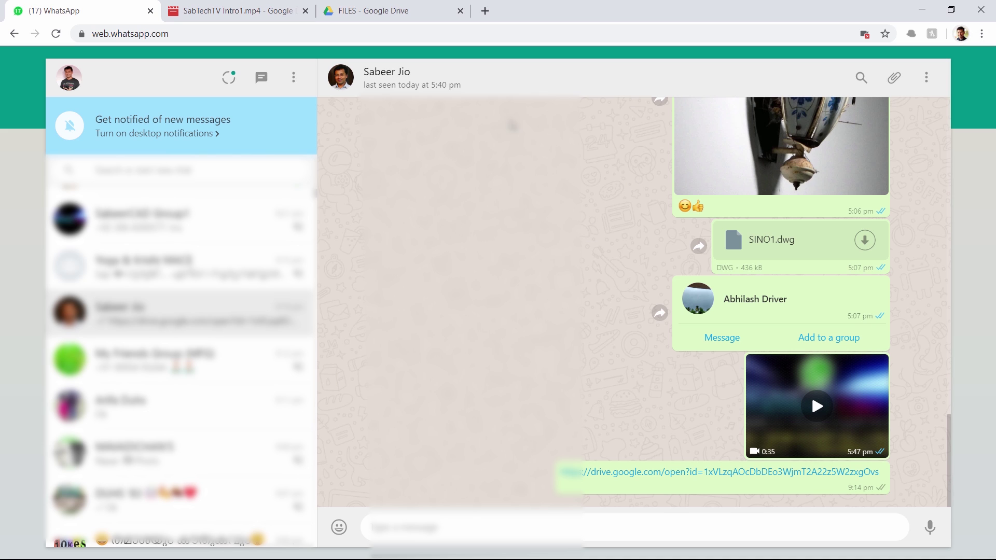
Step: Log out of WhatsApp Web from the chat list's menu
left_click(292, 77)
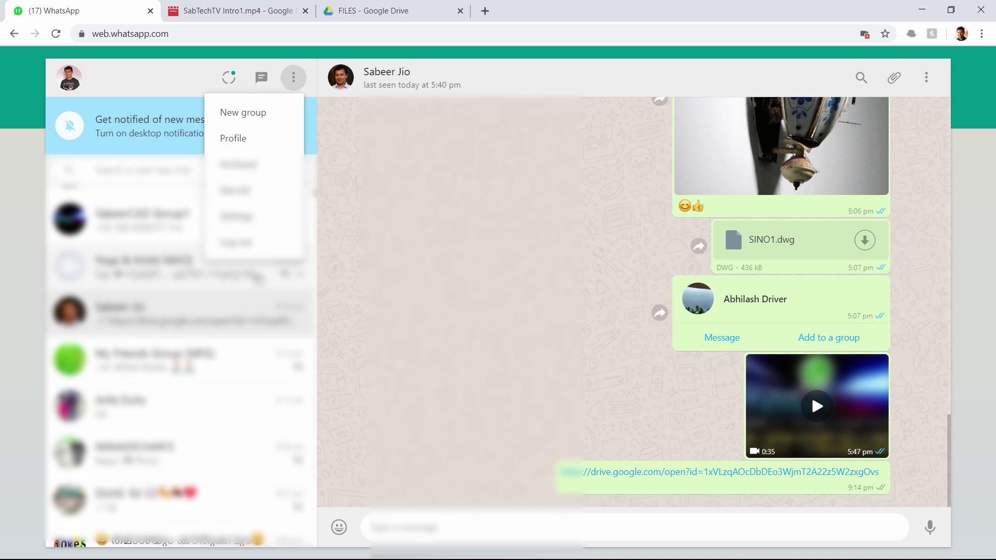
left_click(244, 243)
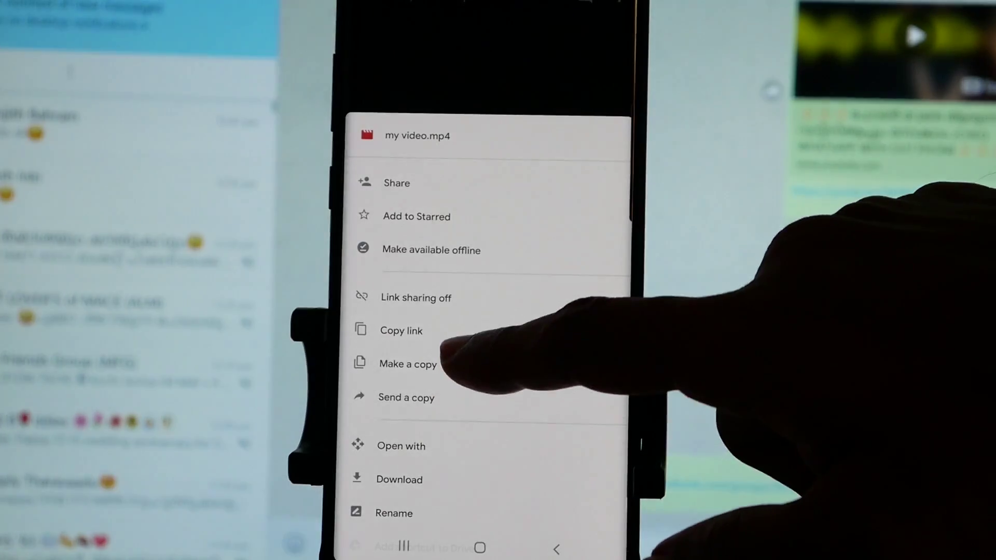
Step: Copy the Google Drive share link for my video.mp4 on the phone
left_click(402, 330)
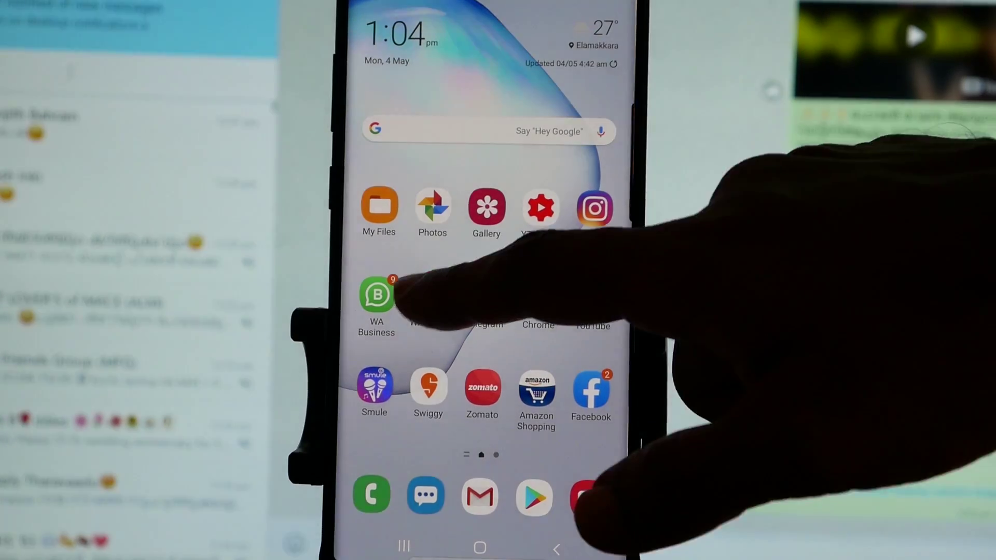
Step: In phone WhatsApp, find the contact via search, then paste and send the my video.mp4 Drive link
left_click(431, 296)
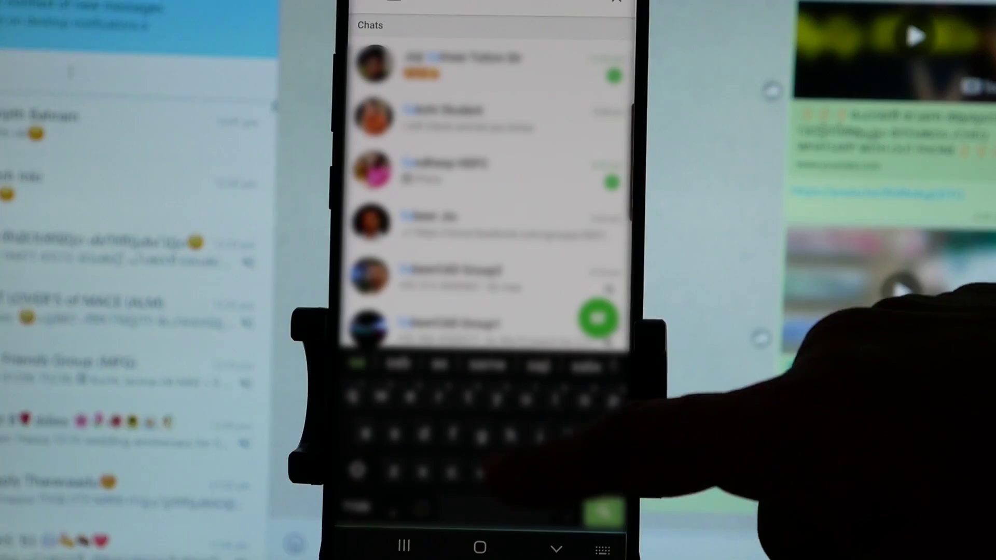
type("b")
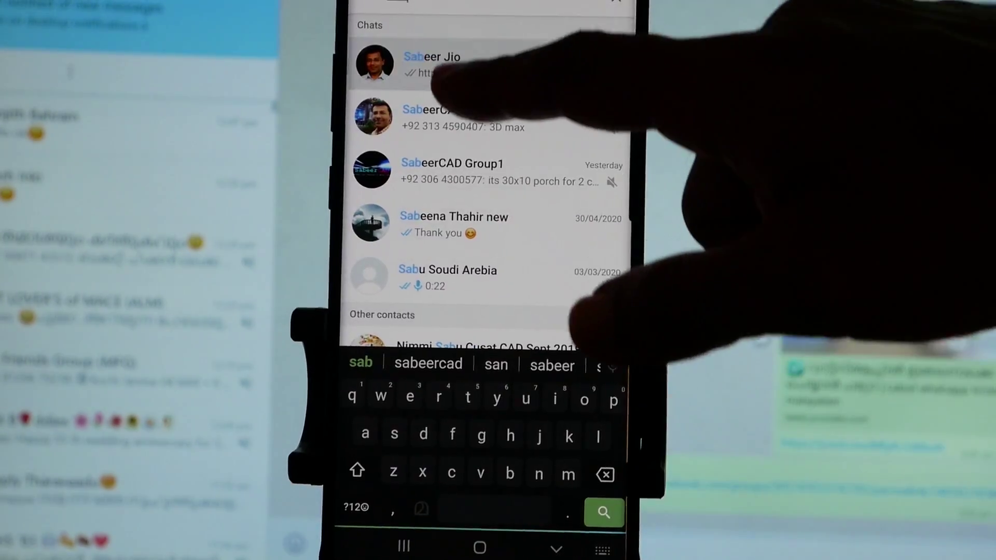
left_click(457, 65)
left_click(498, 358)
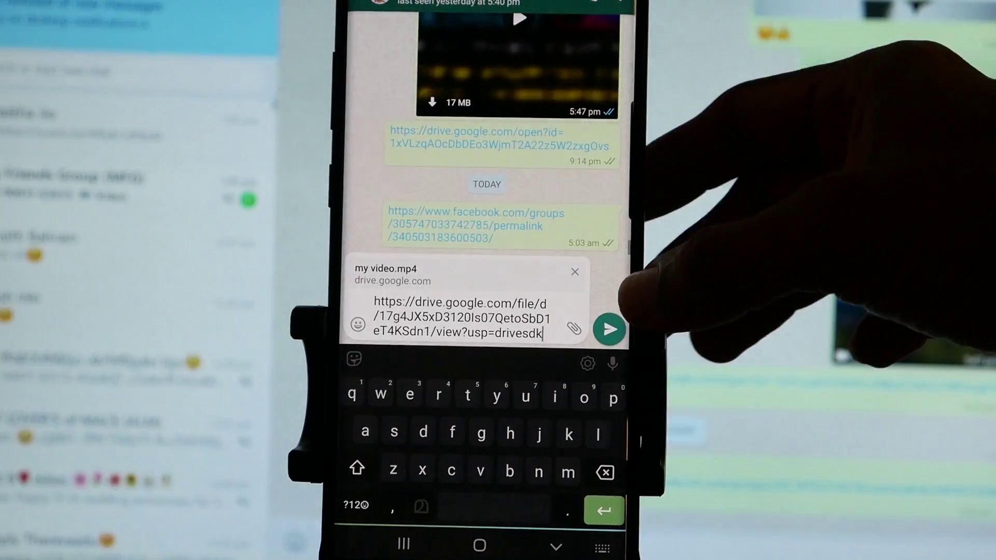
left_click(607, 324)
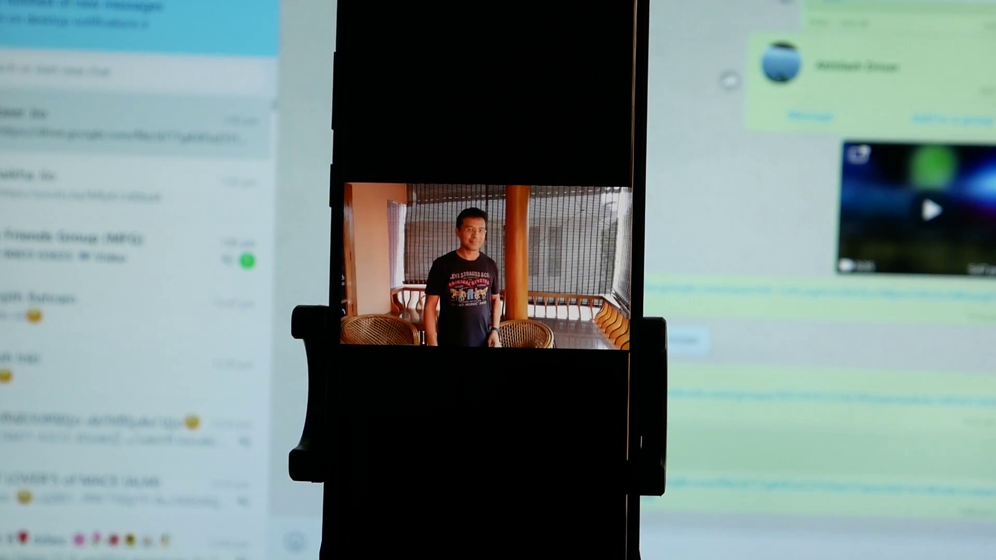
Step: Reveal the Download option for my video.mp4 in the phone's Drive viewer
left_click(604, 40)
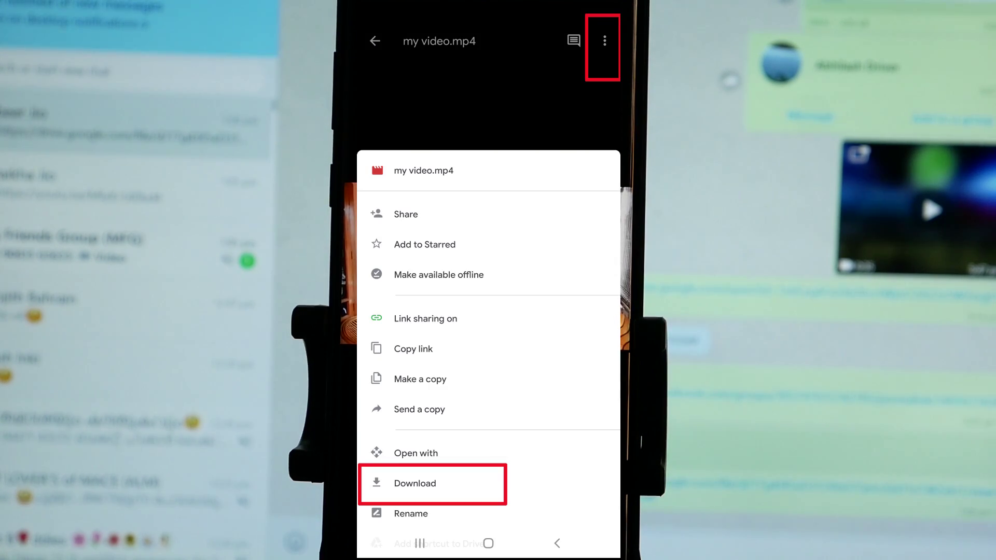